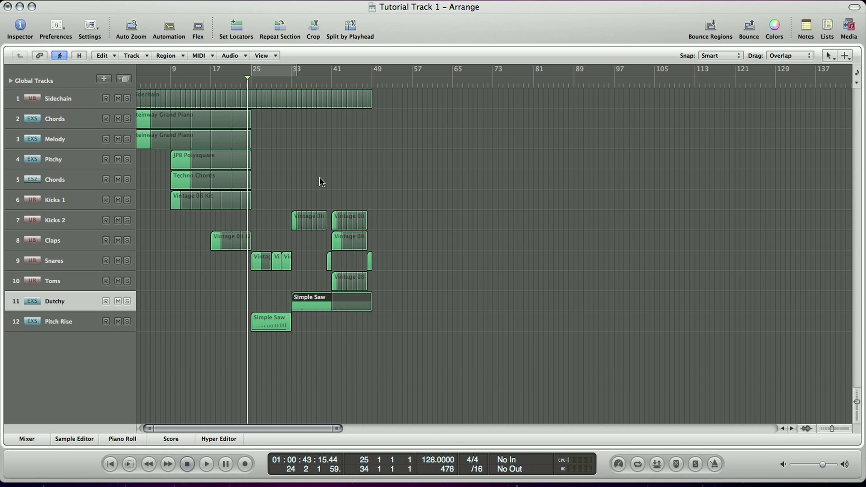
# - Create a new software instrument track, Inst 13, below the Pitch Rise track
pyautogui.click(62, 323)
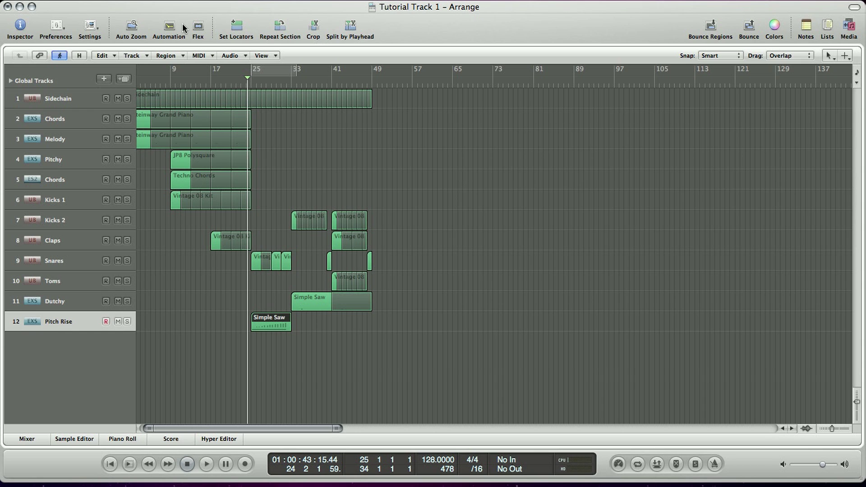
pyautogui.click(103, 79)
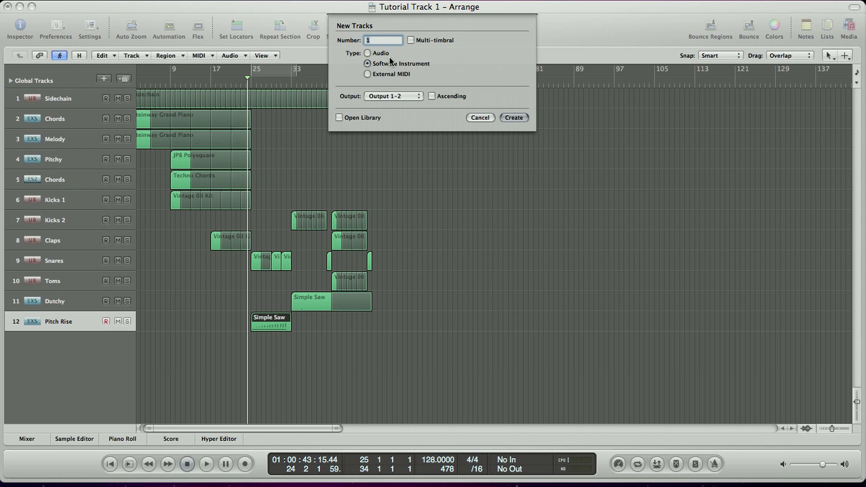
pyautogui.click(523, 117)
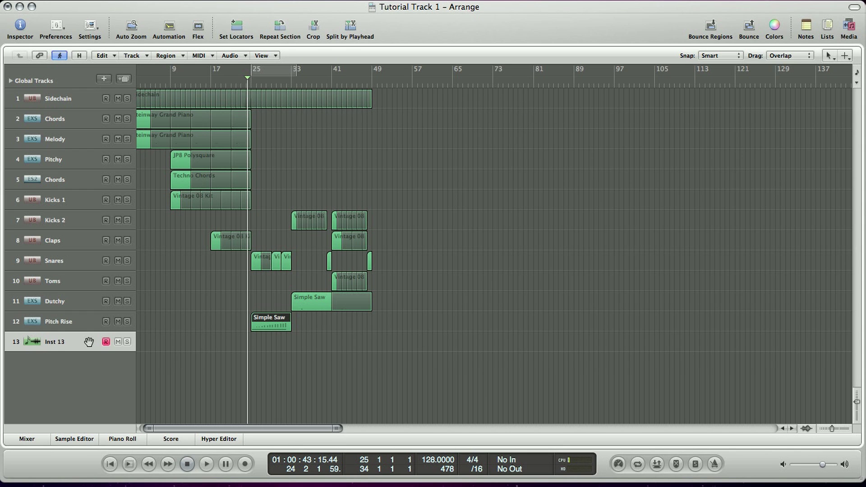
# - Load the ES P synth in stereo on the Inst 13 channel from the mixer
pyautogui.click(27, 439)
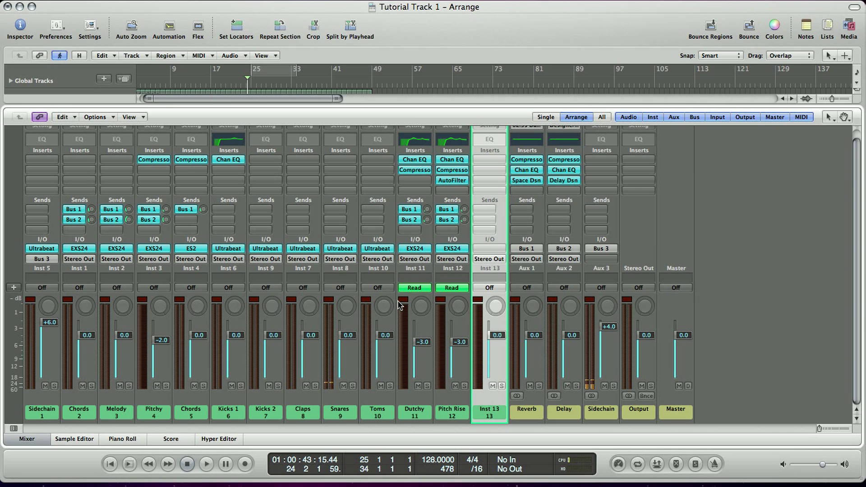
pyautogui.click(500, 248)
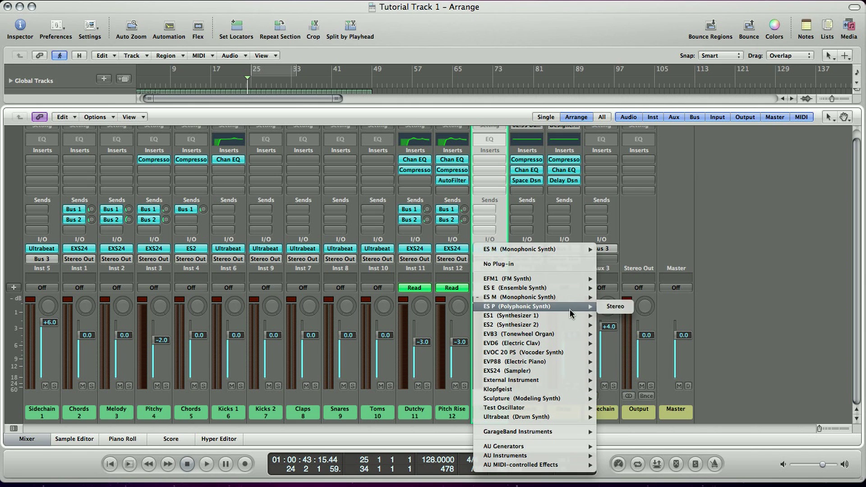
pyautogui.moveTo(570, 314)
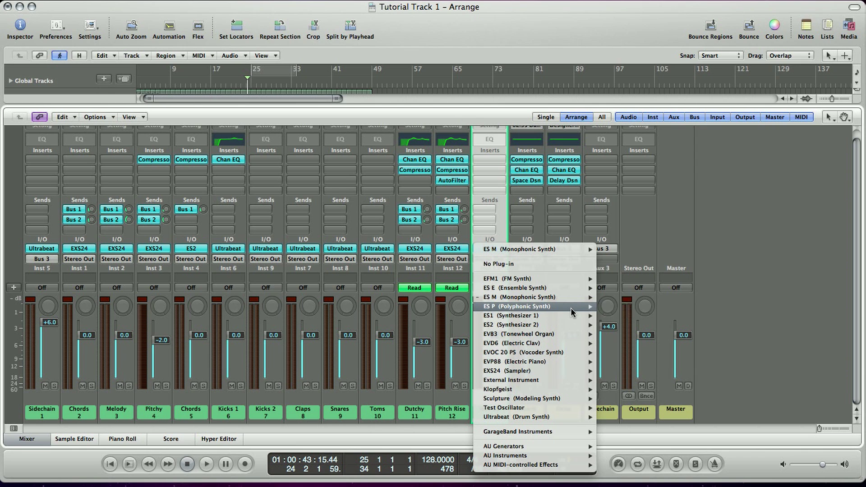
pyautogui.click(615, 308)
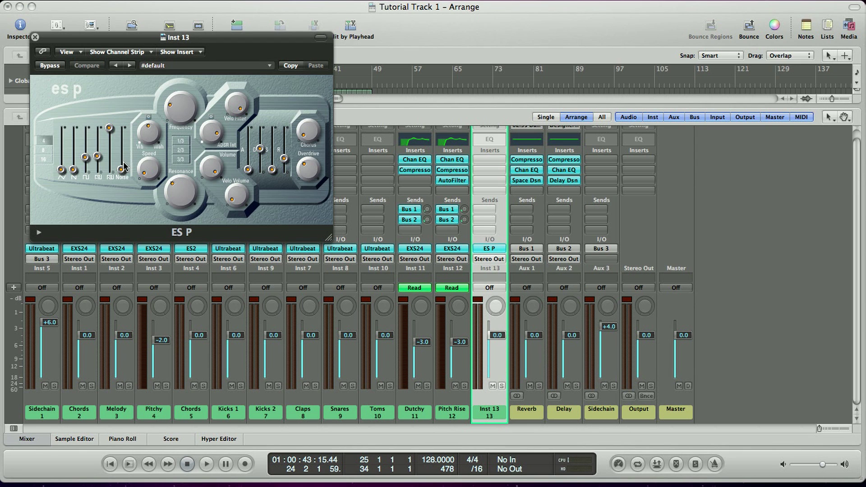
# - Turn up ES P noise, pull two waveforms down, set full sustain, longer decay and shorter release
pyautogui.moveTo(121, 169); pyautogui.dragTo(105, 210)
pyautogui.moveTo(97, 156); pyautogui.dragTo(92, 194)
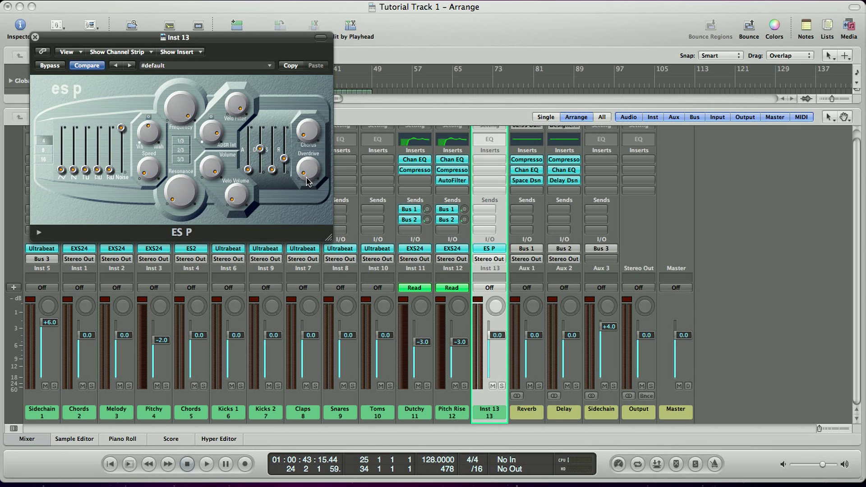
pyautogui.moveTo(272, 169); pyautogui.dragTo(277, 92)
pyautogui.moveTo(267, 147); pyautogui.dragTo(289, 171)
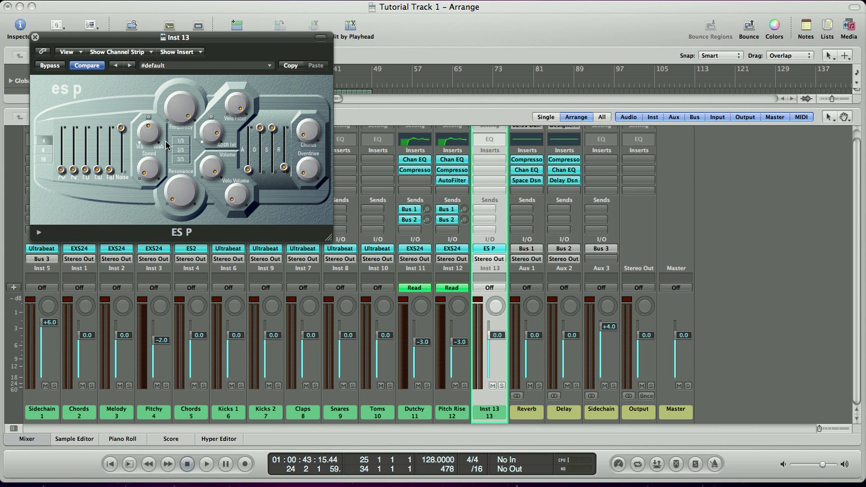
pyautogui.moveTo(121, 128); pyautogui.dragTo(123, 146)
# - Copy the Simple Saw region onto Inst 13 at bar 33 and open it in the Piano Roll
pyautogui.click(36, 38)
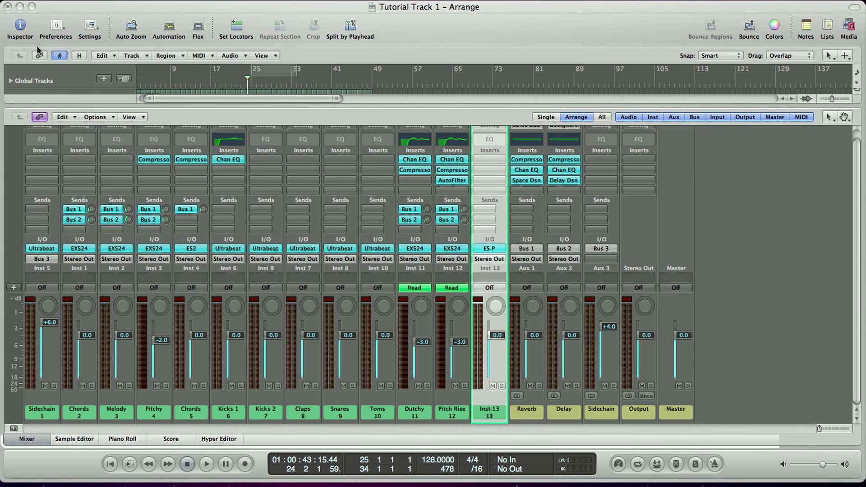
pyautogui.click(39, 441)
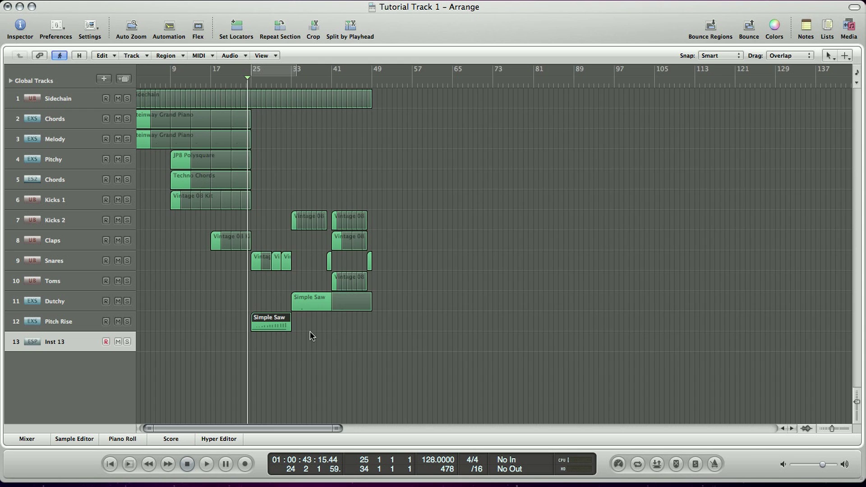
pyautogui.scroll(3, 310, 336)
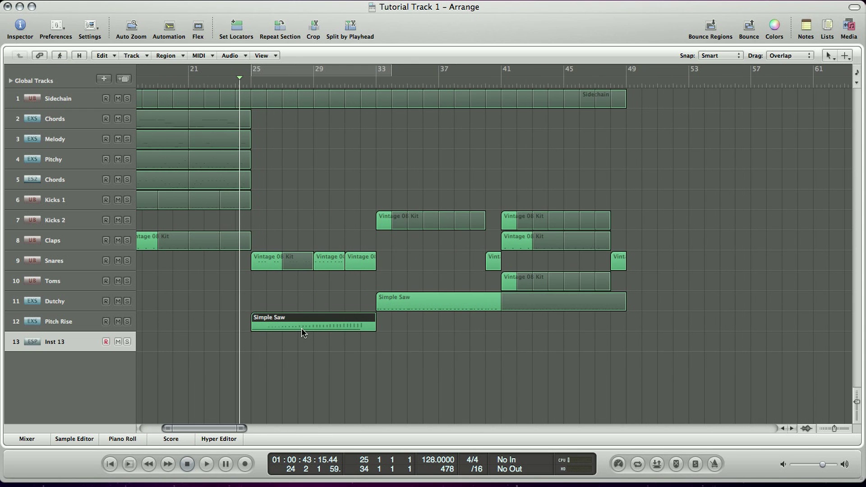
pyautogui.moveTo(303, 329); pyautogui.dragTo(412, 342)
pyautogui.doubleClick(411, 342)
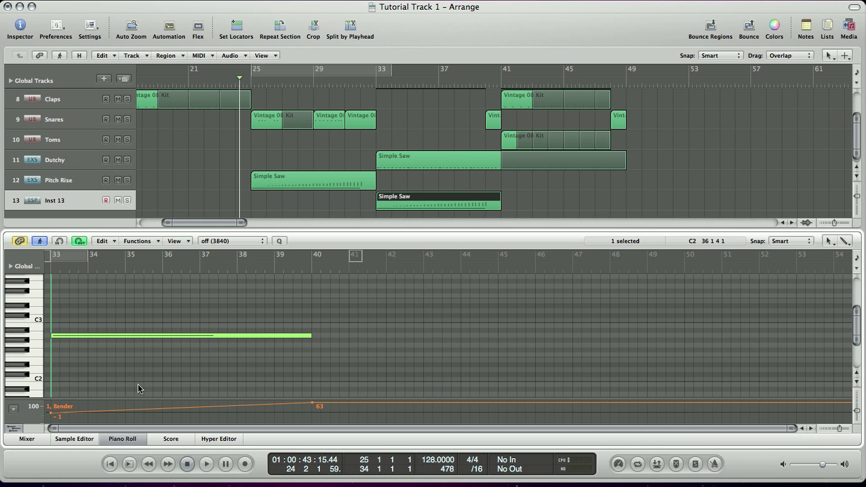
# - Delete the copy's pitch bend automation and shorten its note to end near bar 37
pyautogui.click(312, 402)
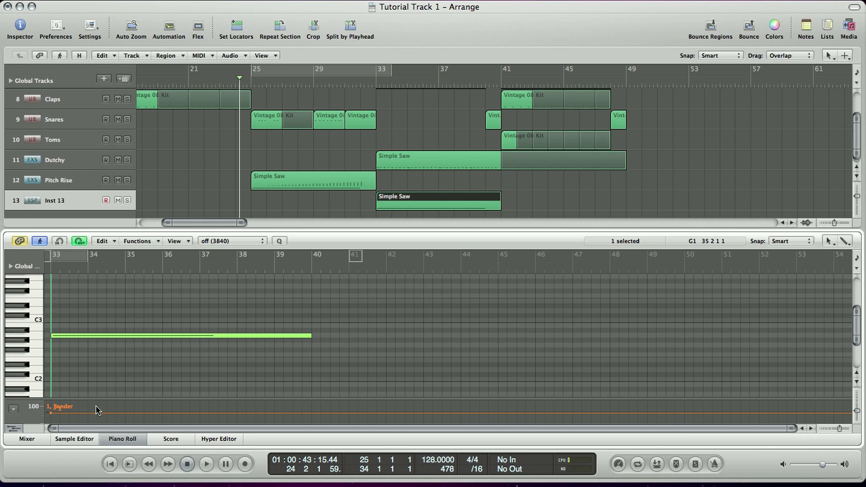
pyautogui.click(51, 413)
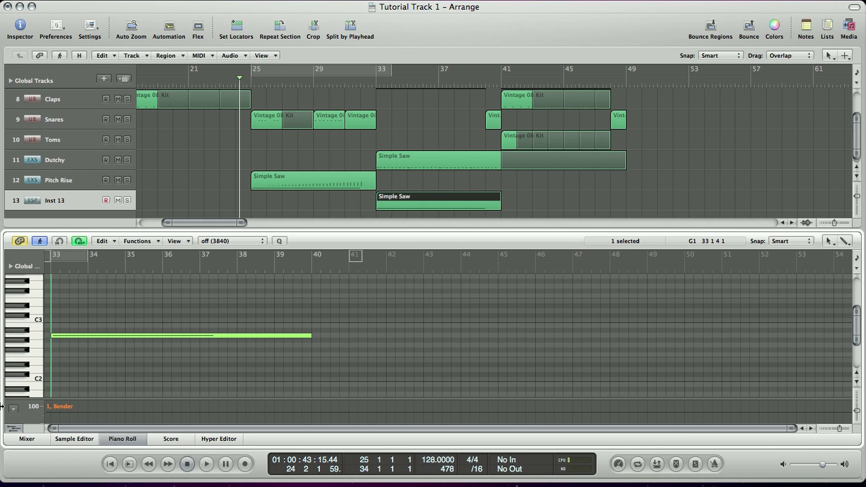
pyautogui.click(13, 428)
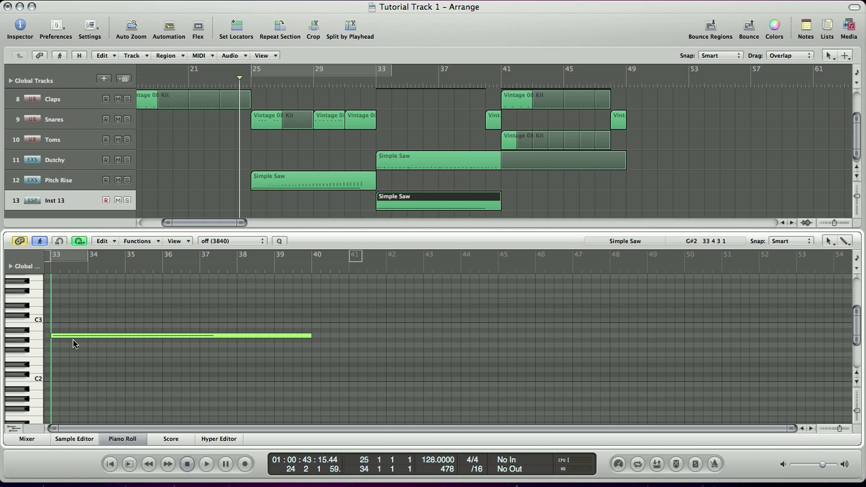
pyautogui.click(29, 335)
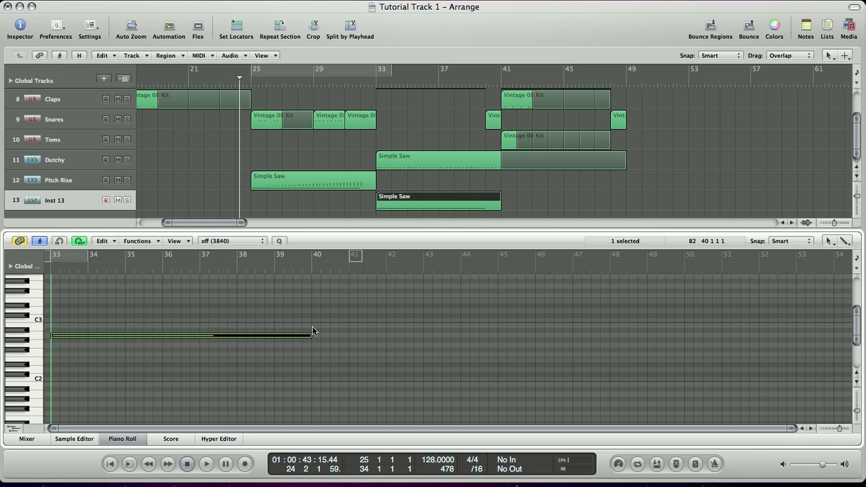
pyautogui.moveTo(311, 330); pyautogui.dragTo(199, 330)
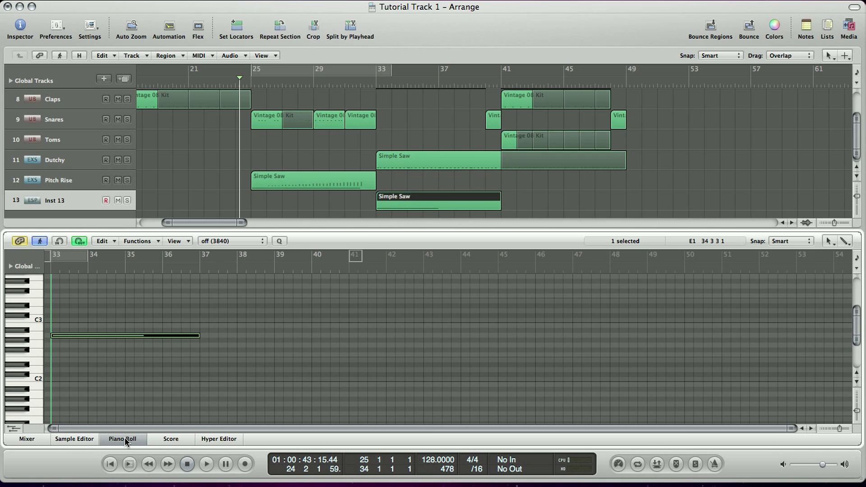
# - Set the cycle range to bars 33–41 and audition the noise
pyautogui.click(307, 70)
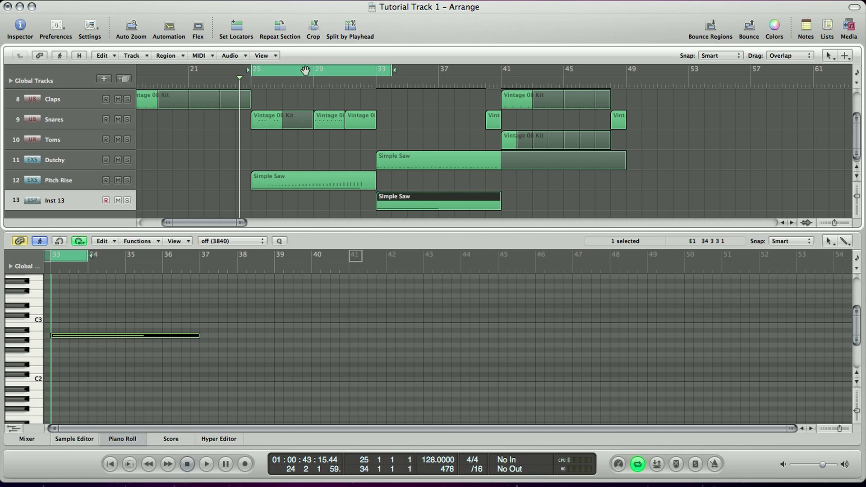
pyautogui.moveTo(302, 70); pyautogui.dragTo(427, 66)
pyautogui.press('space')
pyautogui.moveTo(520, 72); pyautogui.dragTo(503, 72)
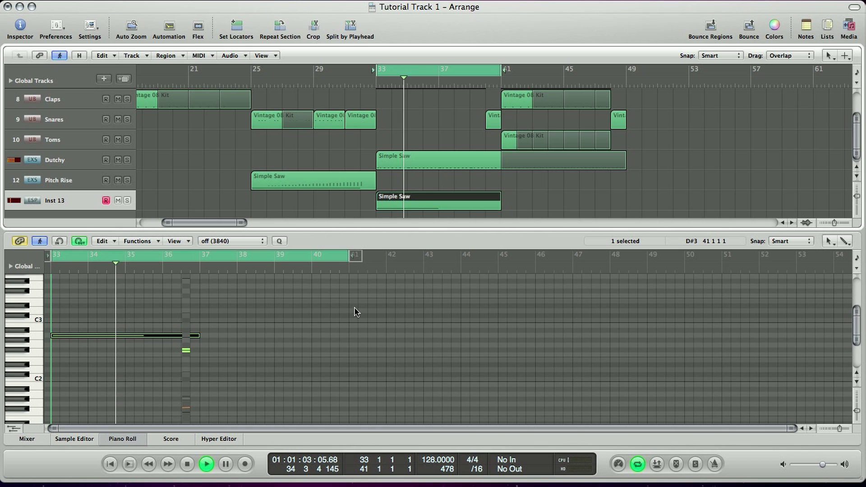
pyautogui.press('space')
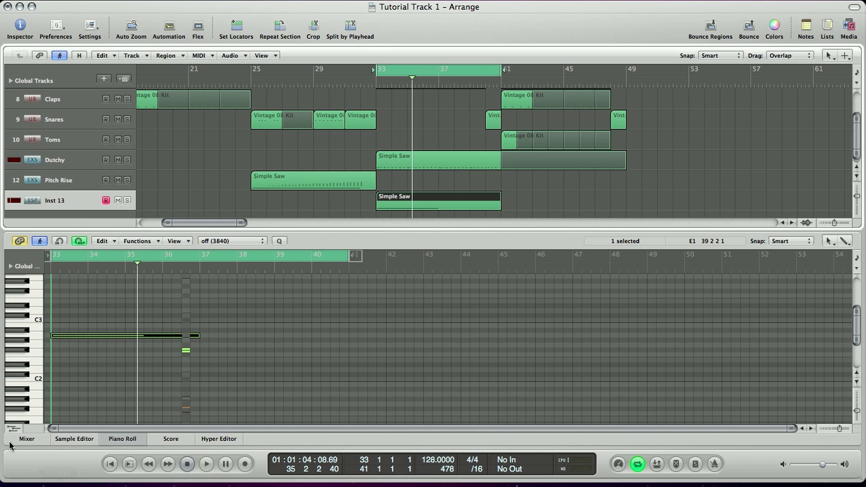
# - Rename the Inst 13 channel to 'White' in the mixer
pyautogui.click(11, 440)
pyautogui.scroll(-1, 526, 318)
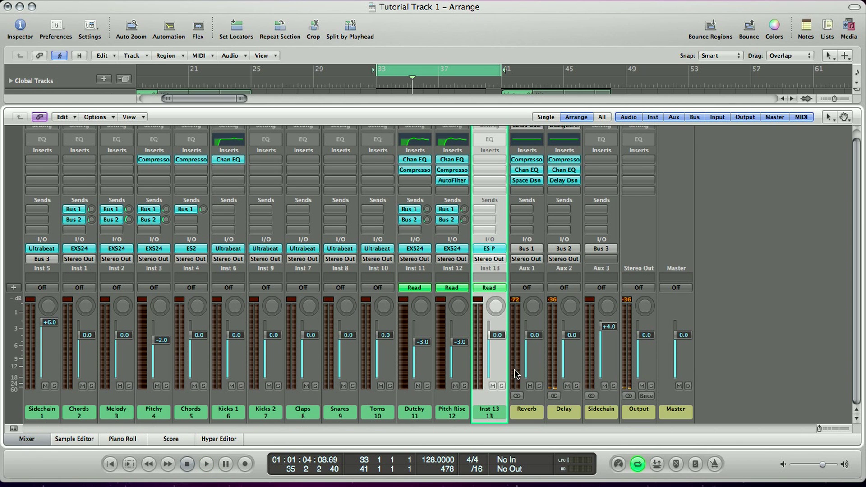
pyautogui.doubleClick(489, 409)
pyautogui.write('White')
pyautogui.press('Return')
# - Insert a Channel EQ with a 48 dB/Oct low cut at 710 Hz and upper-frequency boosts
pyautogui.click(487, 143)
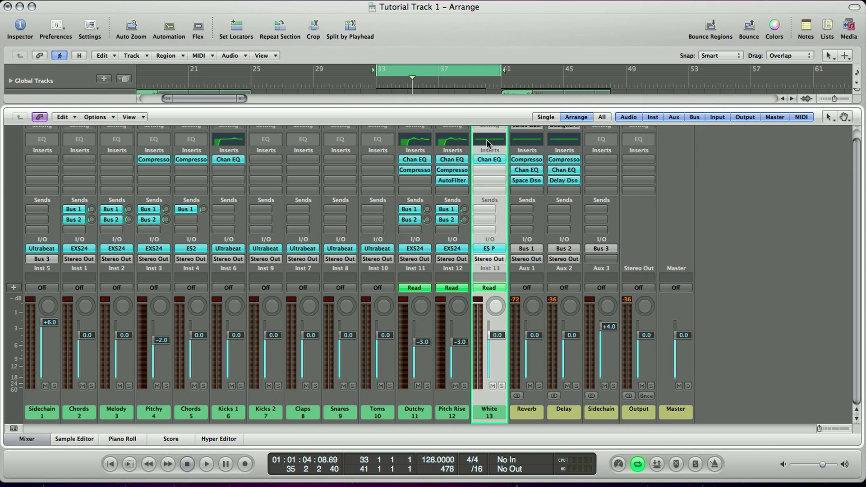
pyautogui.click(97, 93)
pyautogui.moveTo(93, 233); pyautogui.dragTo(155, 93)
pyautogui.press('space')
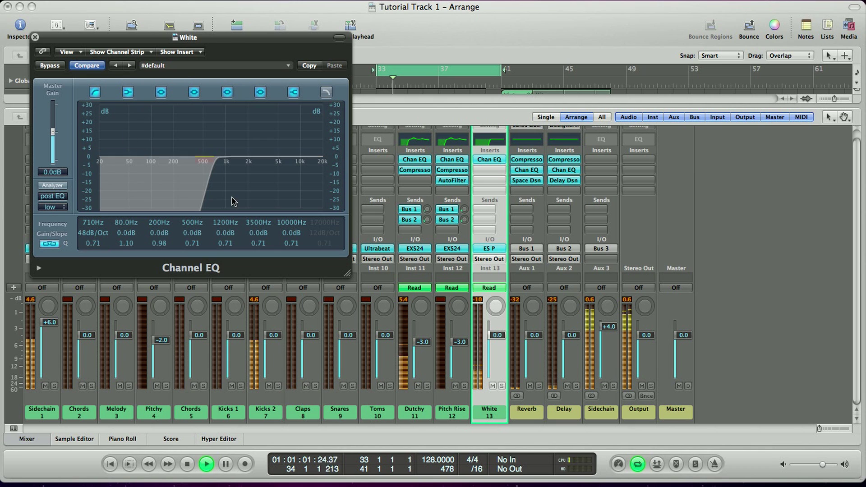
pyautogui.moveTo(258, 233)
pyautogui.mouseDown()
pyautogui.moveTo(258, 220)
pyautogui.moveTo(250, 254)
pyautogui.moveTo(257, 228)
pyautogui.moveTo(288, 231)
pyautogui.moveTo(286, 221)
pyautogui.moveTo(258, 226)
pyautogui.moveTo(257, 254)
pyautogui.moveTo(256, 246)
pyautogui.mouseUp()
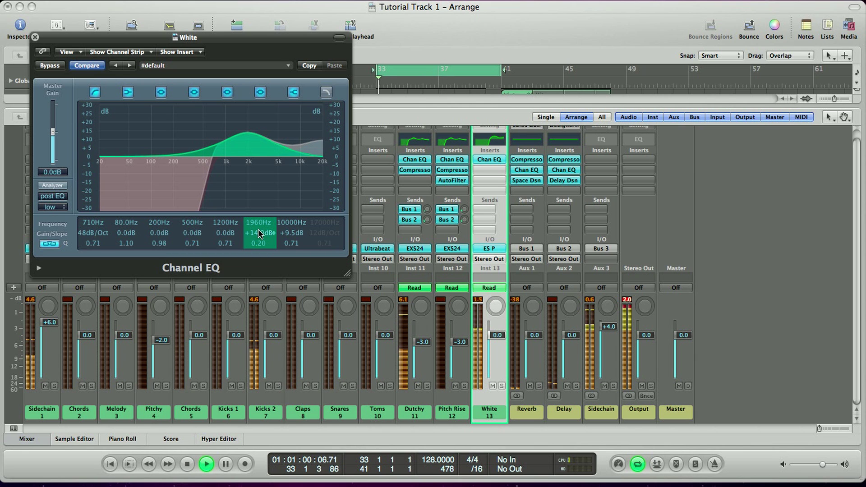
# - Drop EQ master gain to -3.5 dB, raise 10000 Hz to +10.5 dB, and enter a 700 Hz low cut
pyautogui.moveTo(52, 132); pyautogui.dragTo(52, 137)
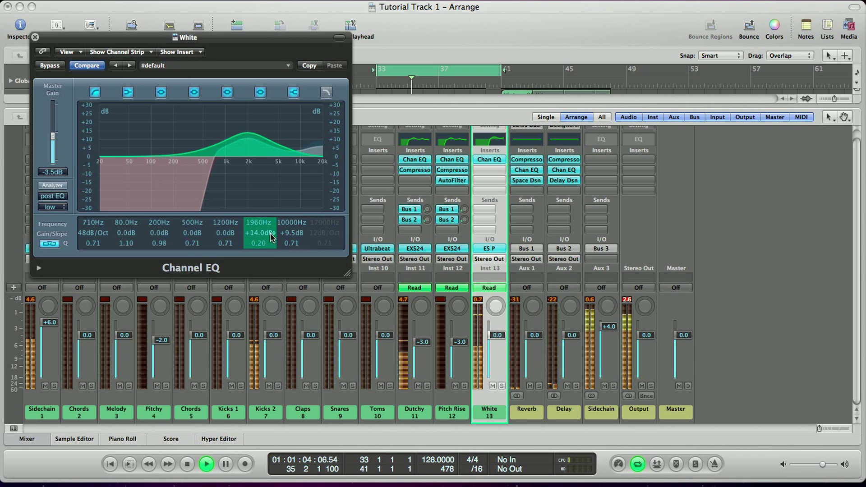
pyautogui.moveTo(284, 231); pyautogui.dragTo(258, 233)
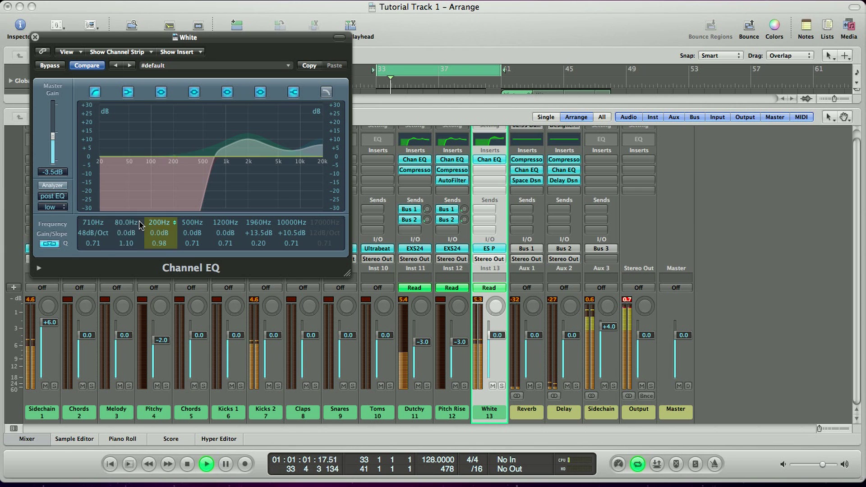
pyautogui.moveTo(92, 223)
pyautogui.mouseDown()
pyautogui.moveTo(89, 237)
pyautogui.moveTo(115, 186)
pyautogui.moveTo(91, 226)
pyautogui.mouseUp()
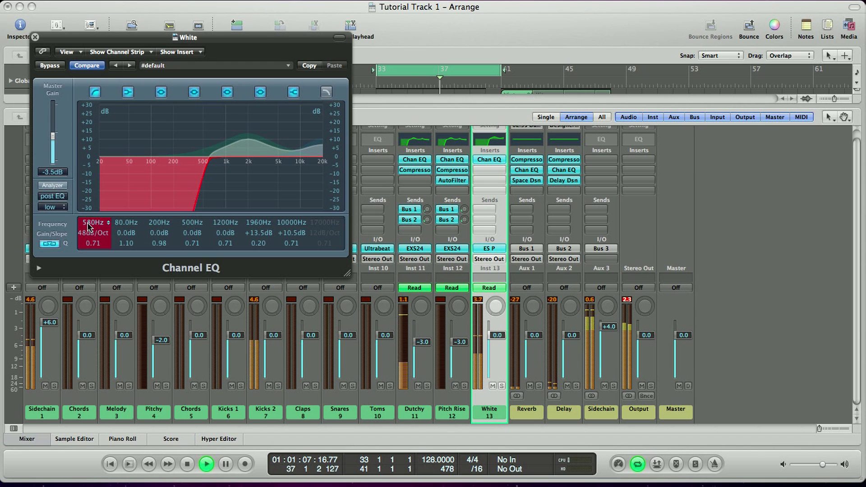
pyautogui.press('space')
pyautogui.doubleClick(89, 224)
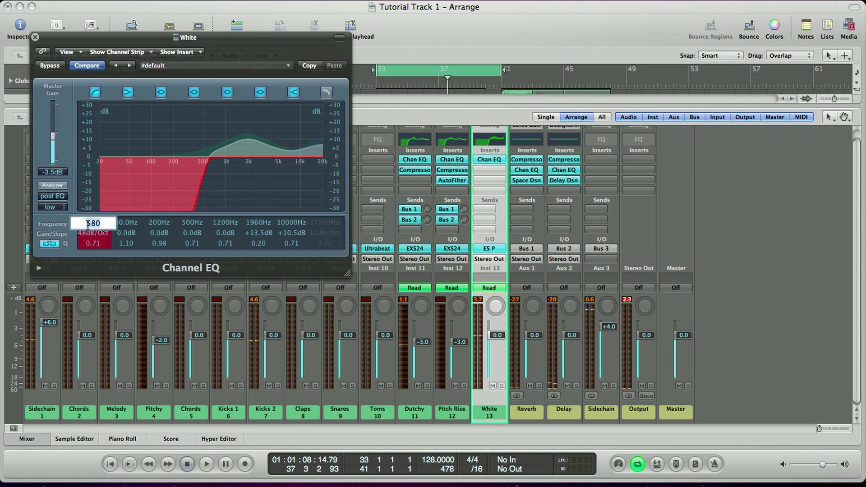
pyautogui.write('700')
pyautogui.press('Return')
pyautogui.press('space')
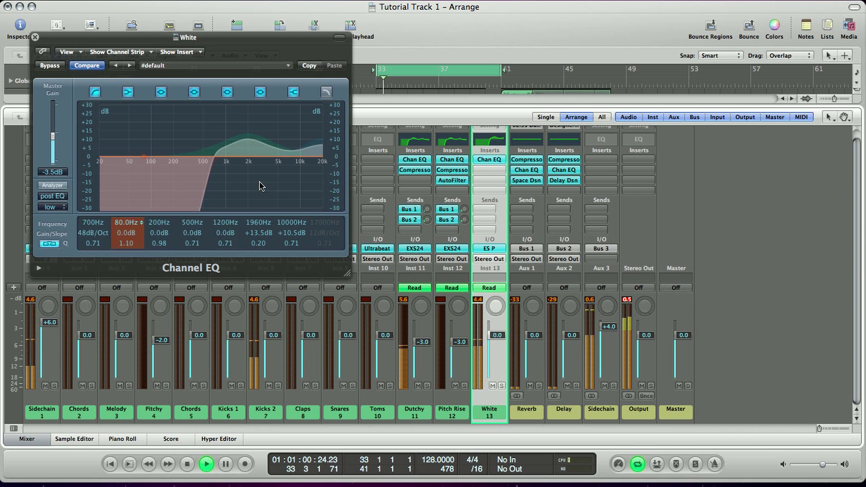
# - Add a stereo Compressor to the White channel, sidechained from Bus 3
pyautogui.click(34, 37)
pyautogui.press('space')
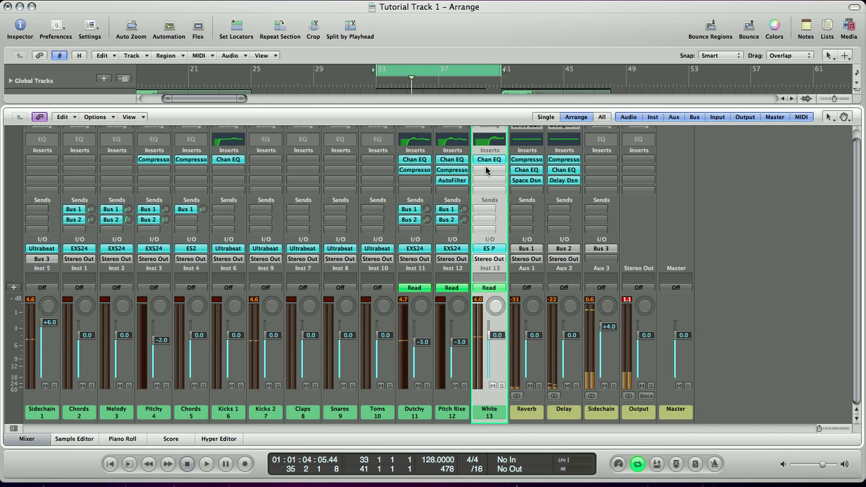
pyautogui.click(487, 170)
pyautogui.moveTo(534, 208)
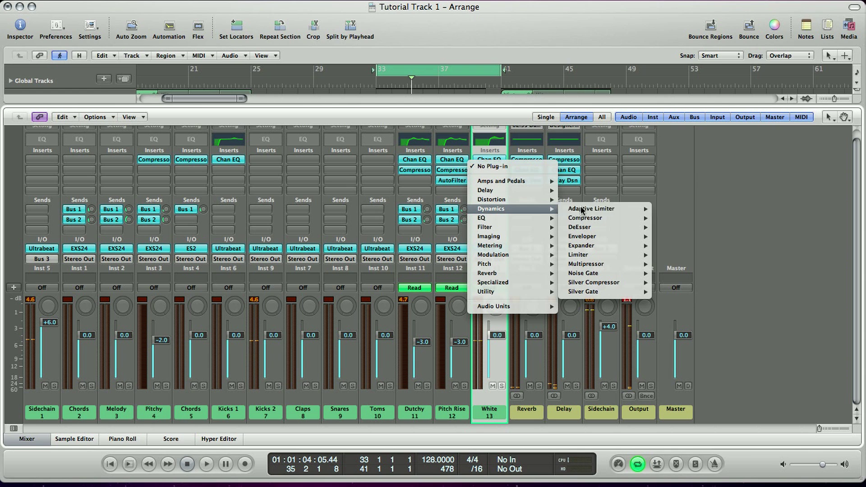
pyautogui.click(657, 218)
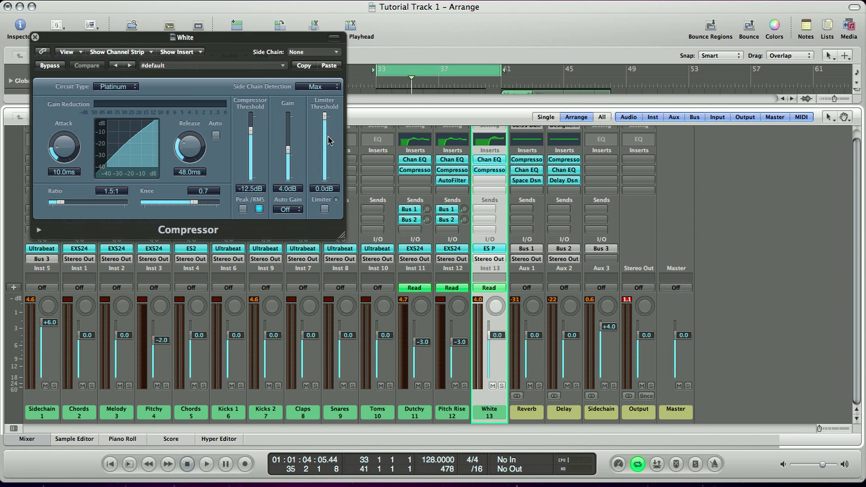
pyautogui.click(314, 53)
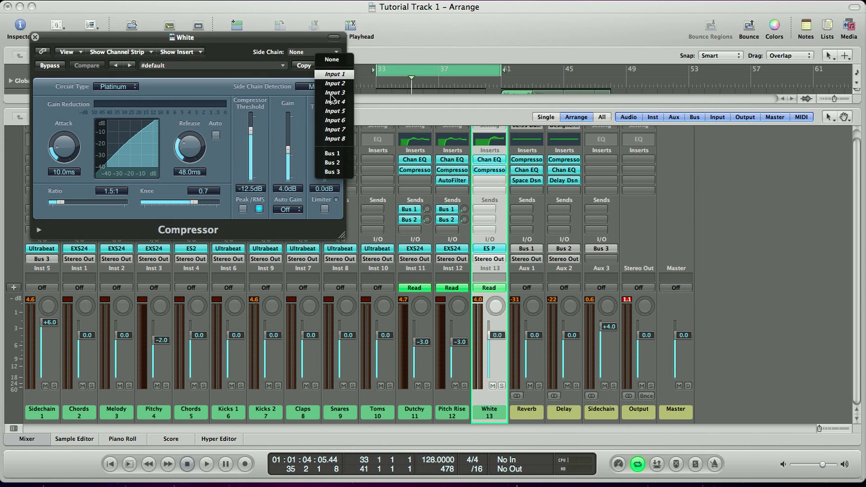
pyautogui.click(333, 174)
# - Set the compressor to FET with -50 dB threshold, 30:1 ratio and 13 ms release
pyautogui.moveTo(251, 131); pyautogui.dragTo(250, 176)
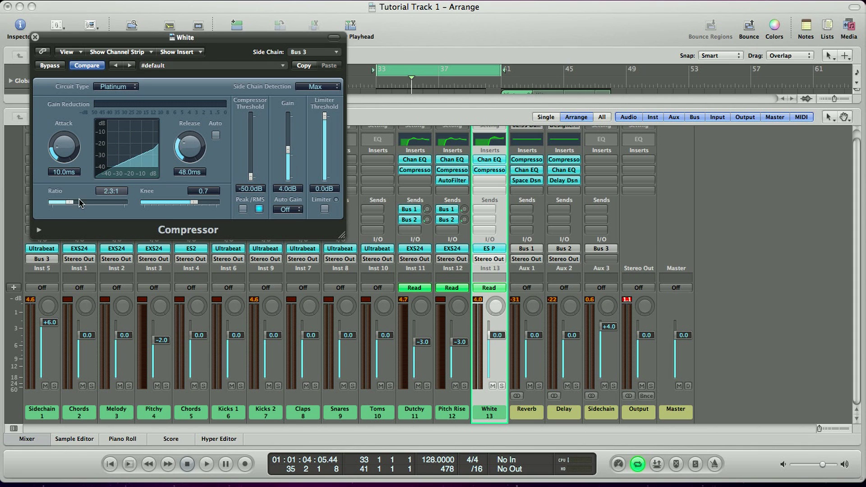
pyautogui.moveTo(80, 202)
pyautogui.mouseDown()
pyautogui.moveTo(135, 199)
pyautogui.moveTo(86, 203)
pyautogui.mouseUp()
pyautogui.click(120, 86)
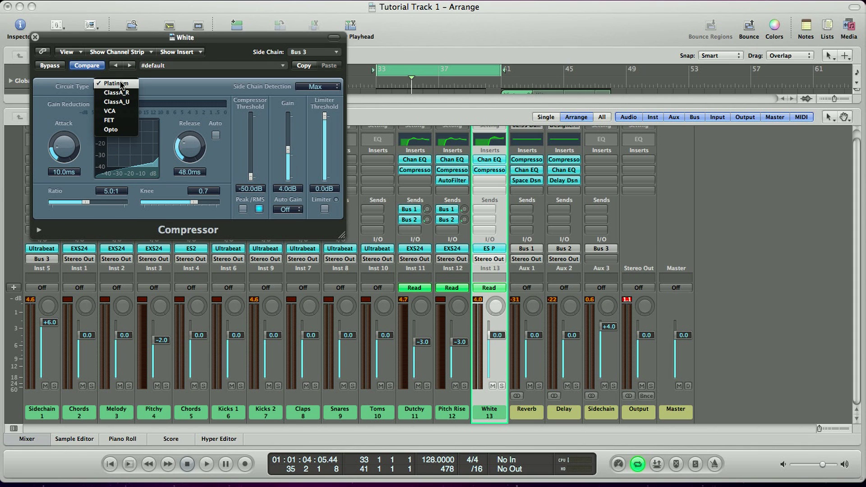
pyautogui.click(110, 120)
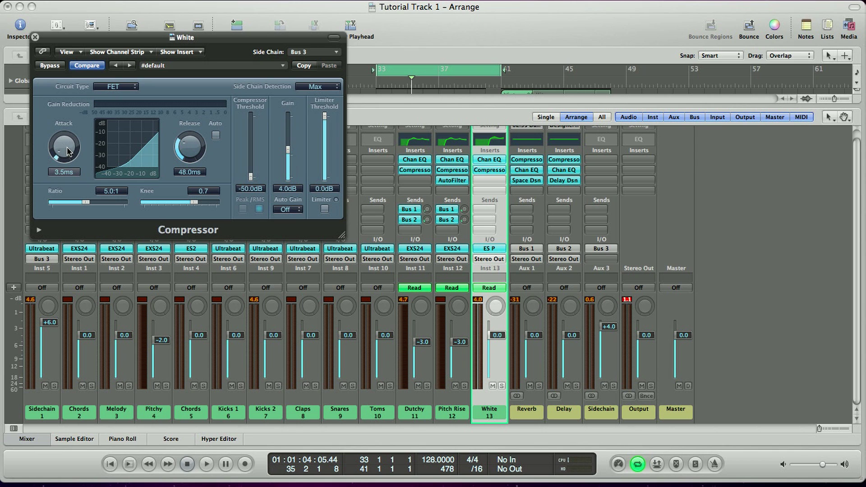
pyautogui.press('space')
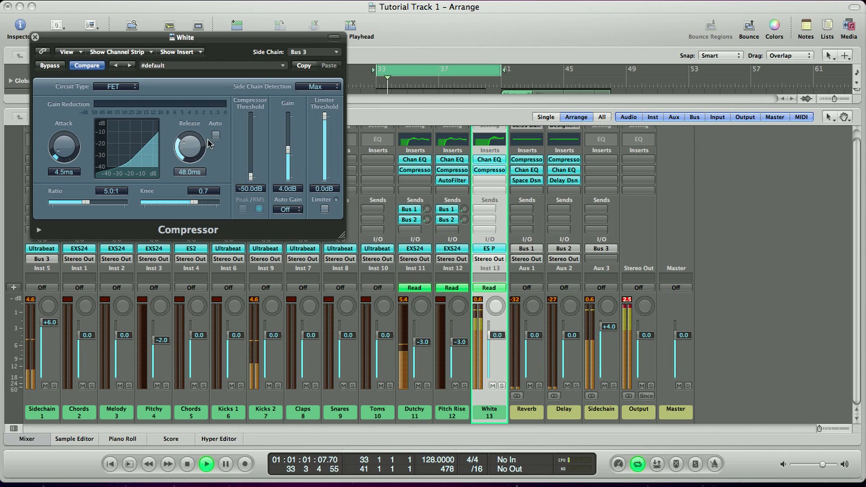
pyautogui.moveTo(196, 148); pyautogui.dragTo(193, 159)
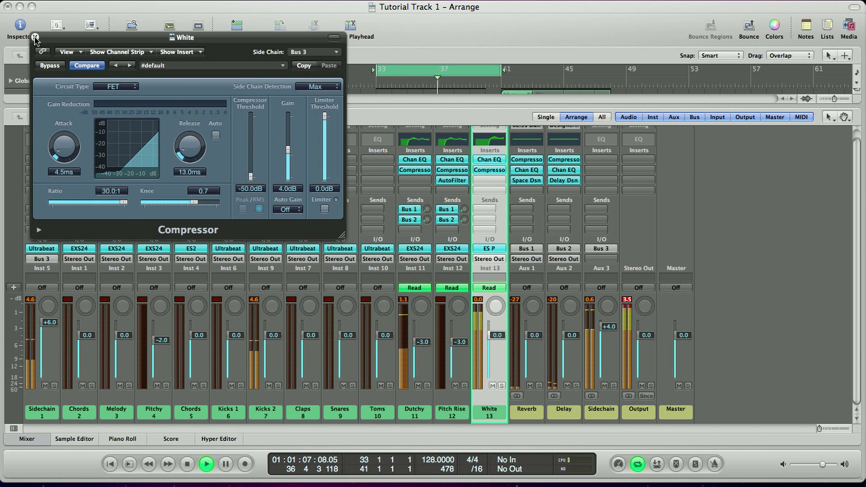
# - Set the White compressor's output gain to -4 dB
pyautogui.press('super+w')
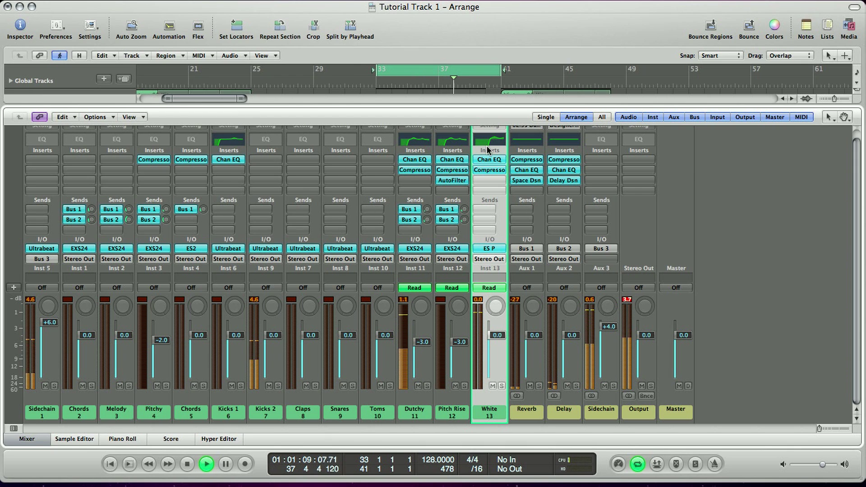
pyautogui.click(491, 169)
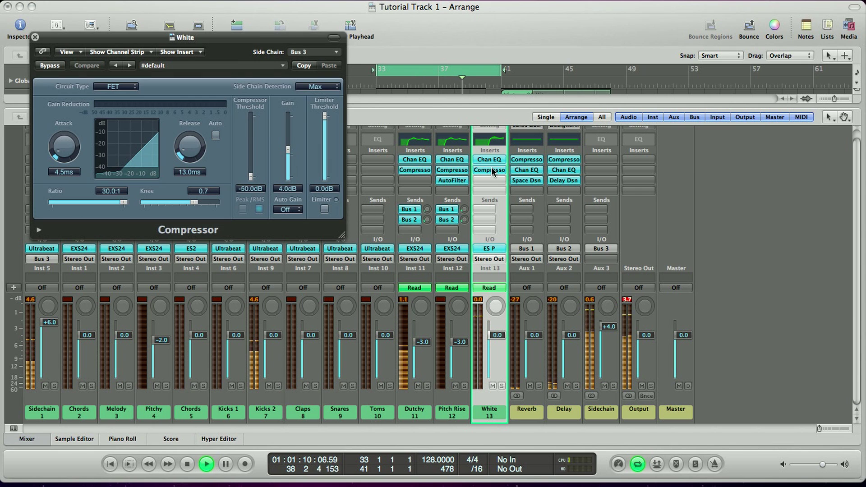
pyautogui.doubleClick(285, 189)
pyautogui.write('-4')
pyautogui.press('Return')
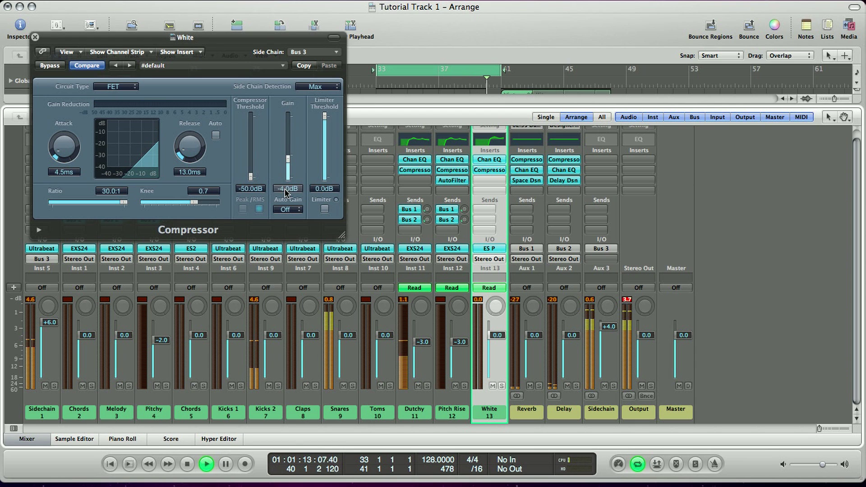
# - Bring the compressor attack to 0.0 ms, knee to 0.5 and release to 5.0 ms while auditioning
pyautogui.click(35, 38)
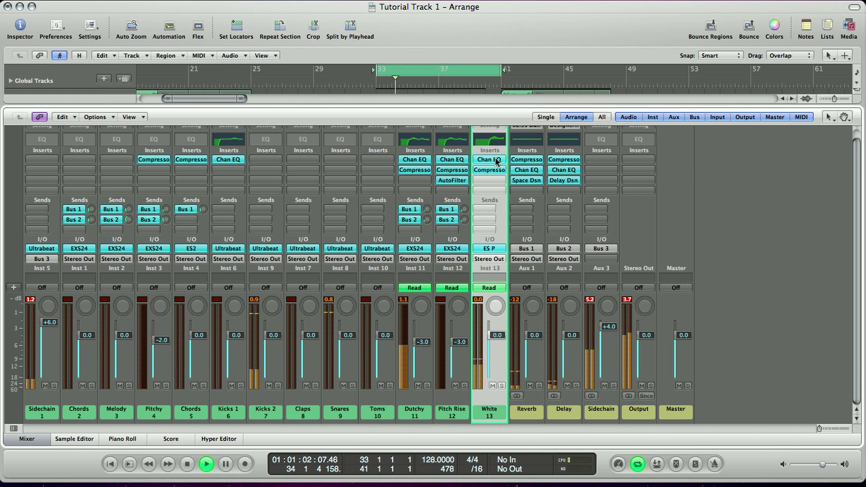
pyautogui.click(494, 171)
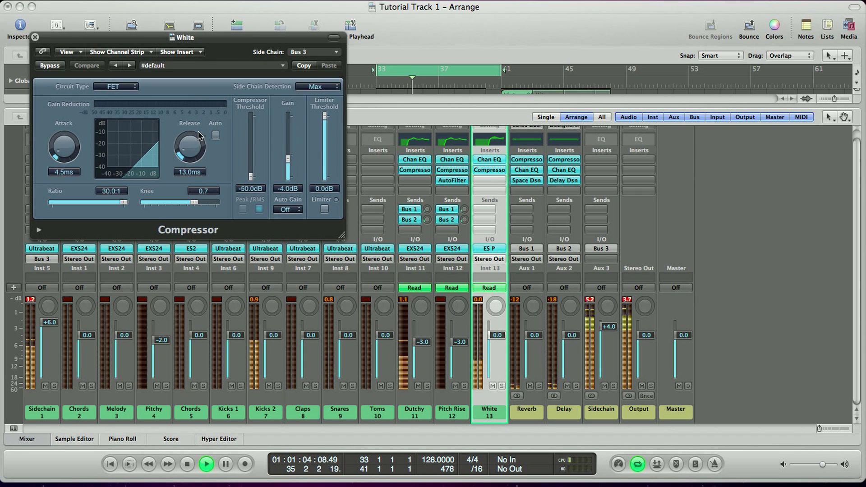
pyautogui.moveTo(195, 150); pyautogui.dragTo(197, 154)
pyautogui.moveTo(71, 146); pyautogui.dragTo(72, 149)
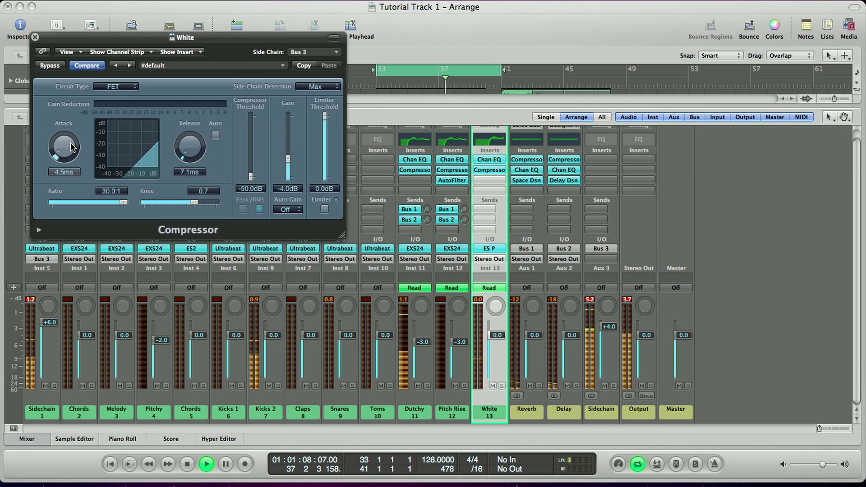
pyautogui.press('space')
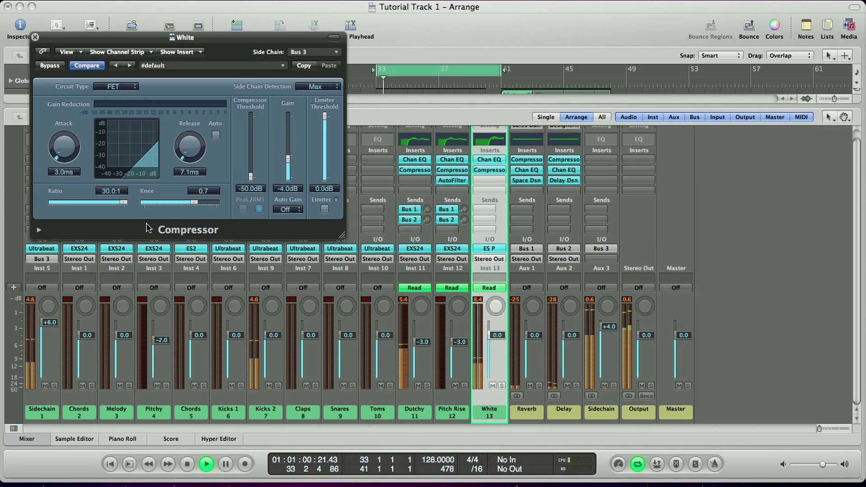
pyautogui.moveTo(144, 203); pyautogui.dragTo(180, 203)
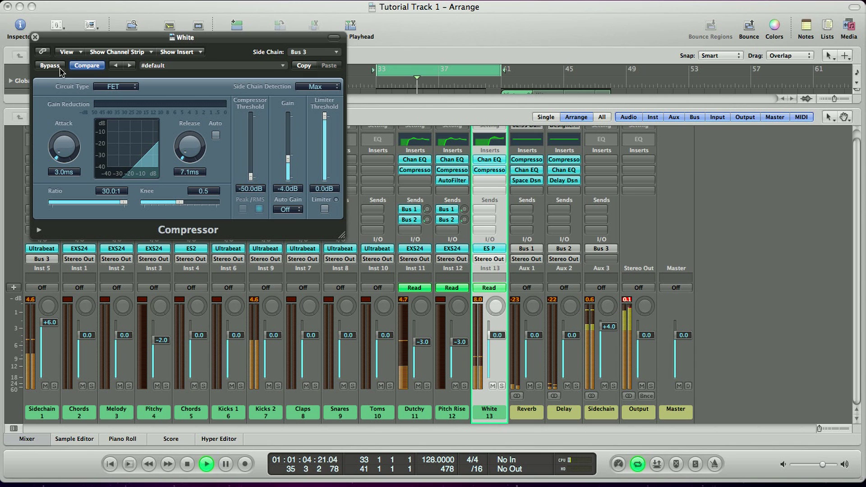
pyautogui.moveTo(184, 133); pyautogui.dragTo(184, 143)
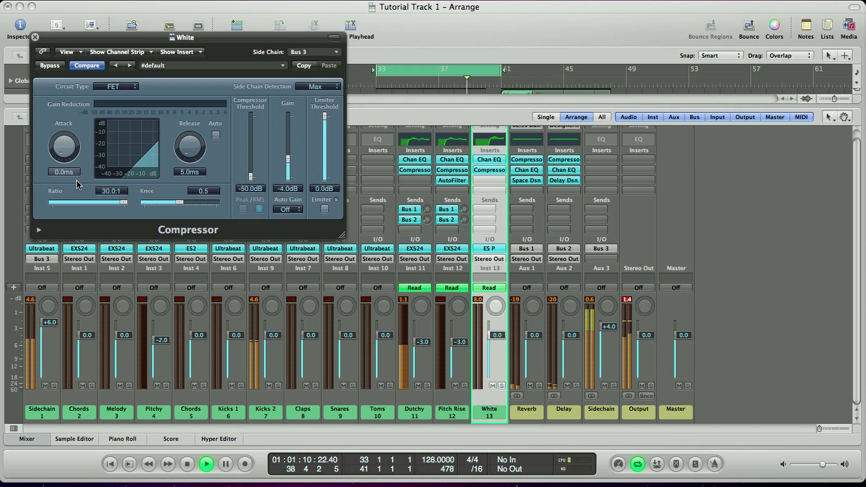
pyautogui.press('space')
pyautogui.press('space')
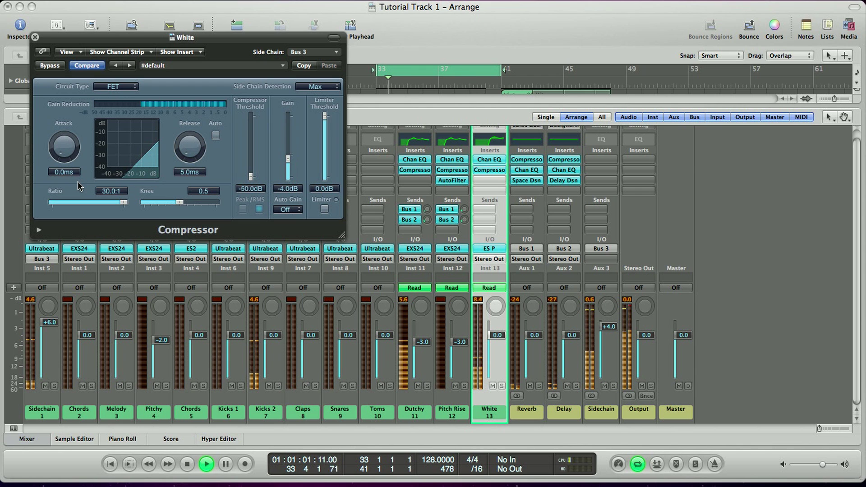
# - Move the Channel EQ's top band to 3900 Hz at +17 dB and set master gain to -6 dB
pyautogui.click(34, 37)
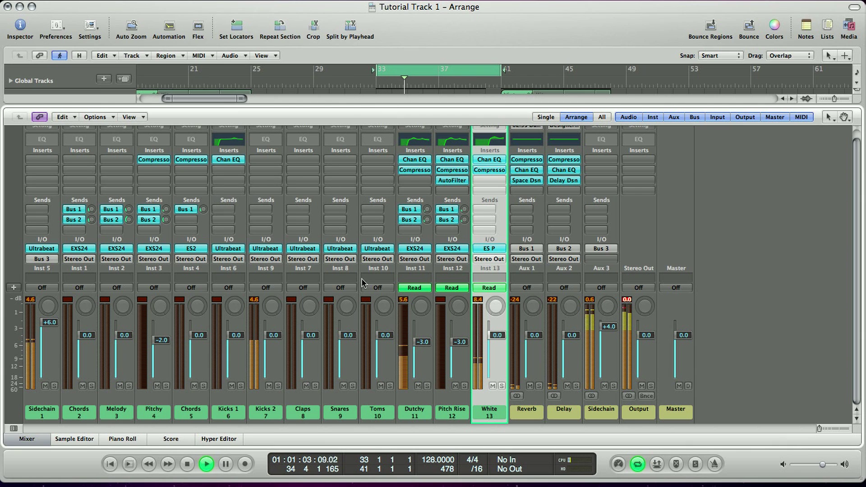
pyautogui.click(490, 160)
pyautogui.moveTo(292, 238); pyautogui.dragTo(271, 262)
pyautogui.press('space')
pyautogui.press('space')
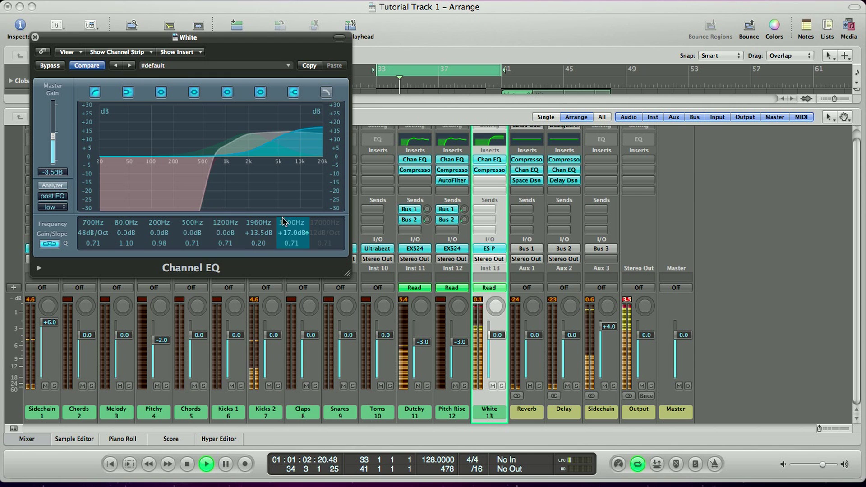
pyautogui.doubleClick(53, 174)
pyautogui.write('-6')
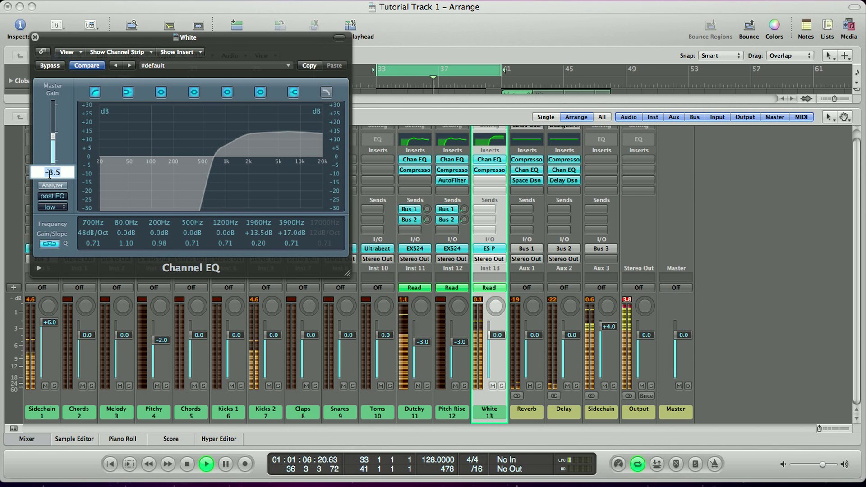
pyautogui.press('Return')
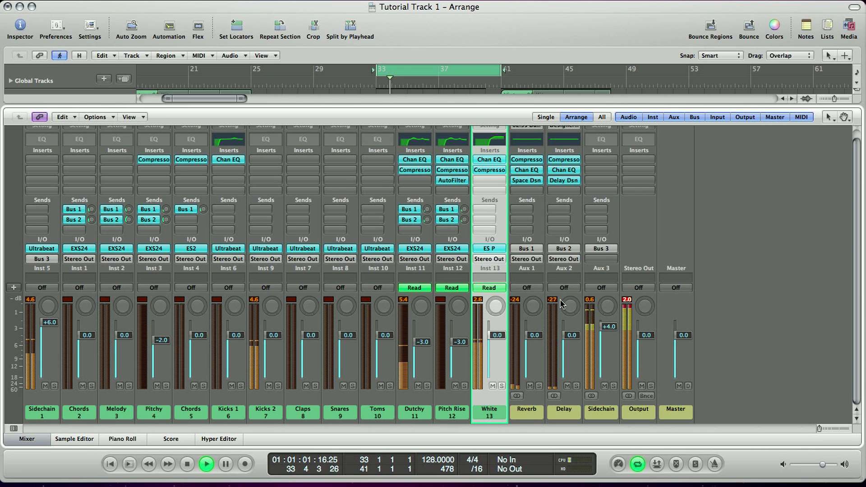
# - Route White's first send to Bus 1 (Reverb)
pyautogui.press('space')
pyautogui.click(492, 210)
pyautogui.moveTo(496, 220)
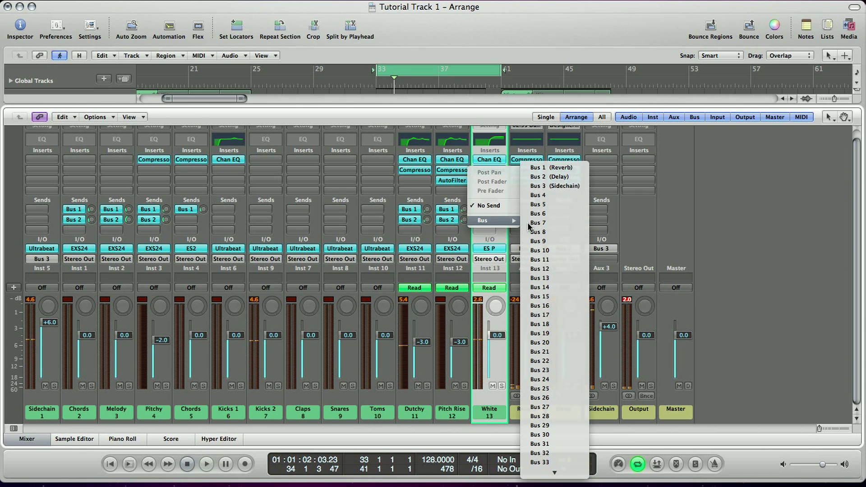
pyautogui.click(554, 170)
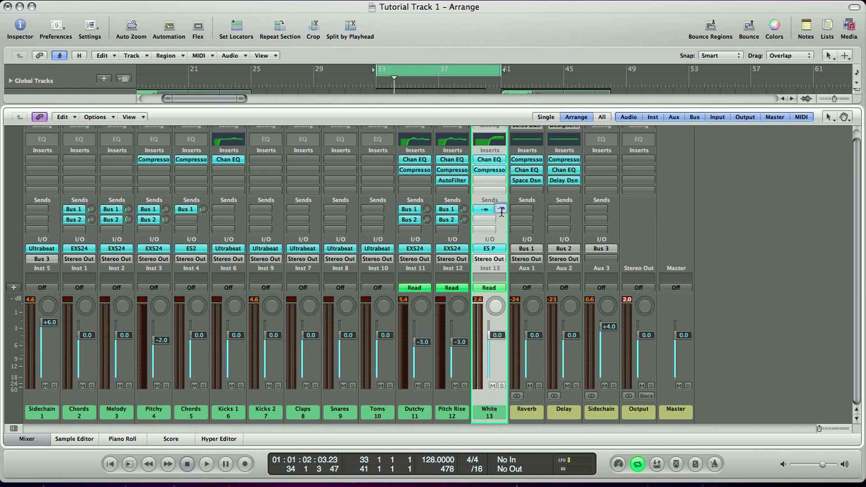
# - Lower the White channel fader to -6.0 dB while auditioning
pyautogui.press('space')
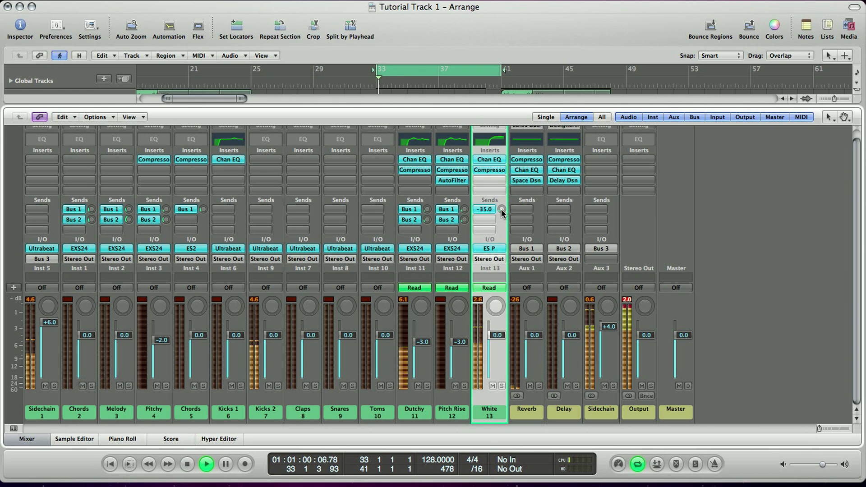
pyautogui.moveTo(501, 336); pyautogui.dragTo(498, 348)
pyautogui.click(498, 349)
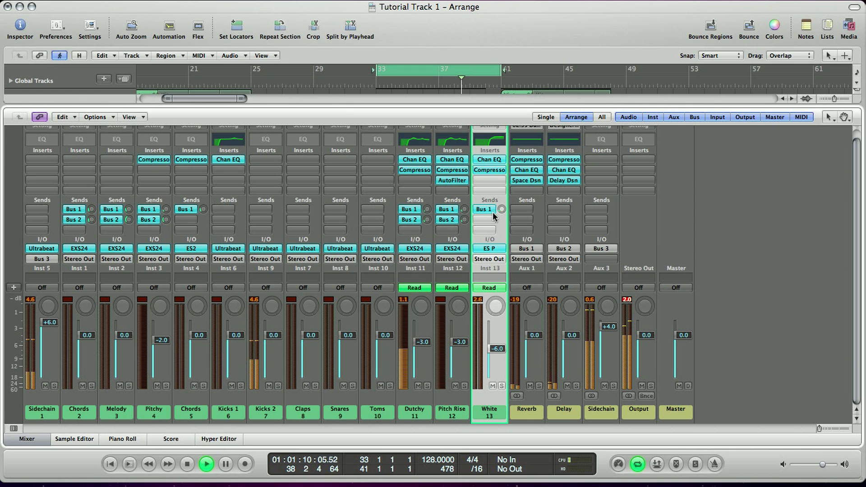
pyautogui.click(490, 170)
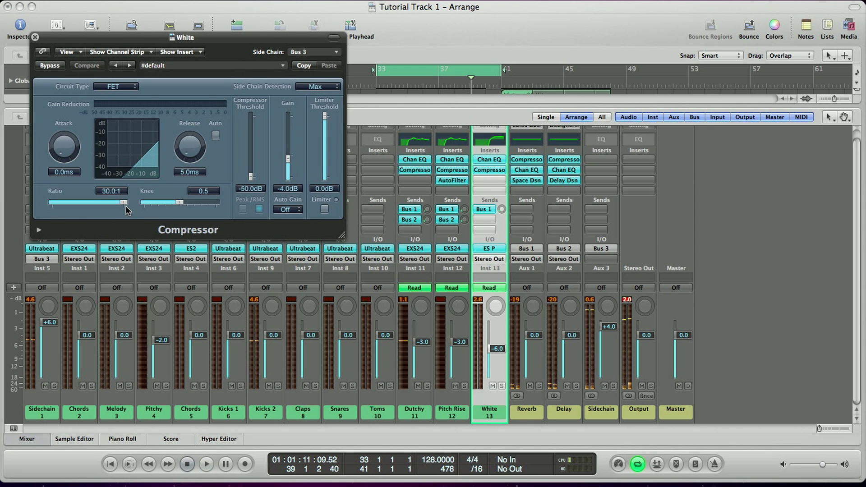
# - Drop the White compressor's ratio to 6.1:1 and close the plug-in window
pyautogui.moveTo(123, 202); pyautogui.dragTo(88, 204)
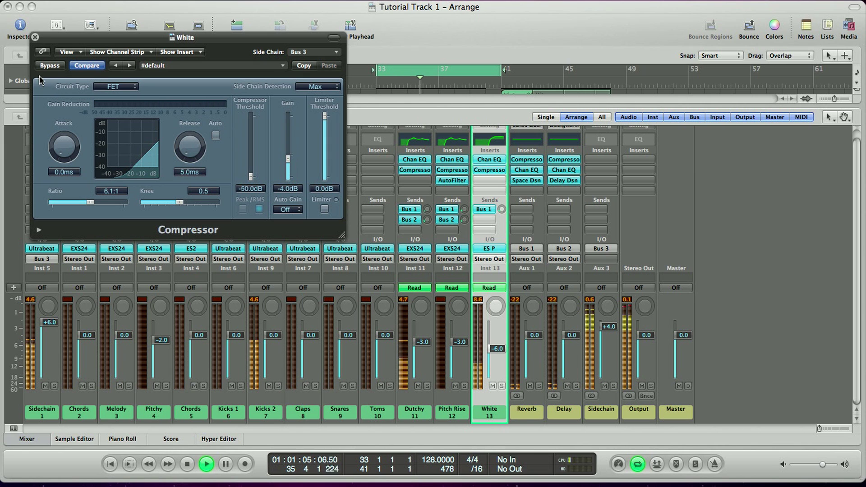
pyautogui.click(35, 37)
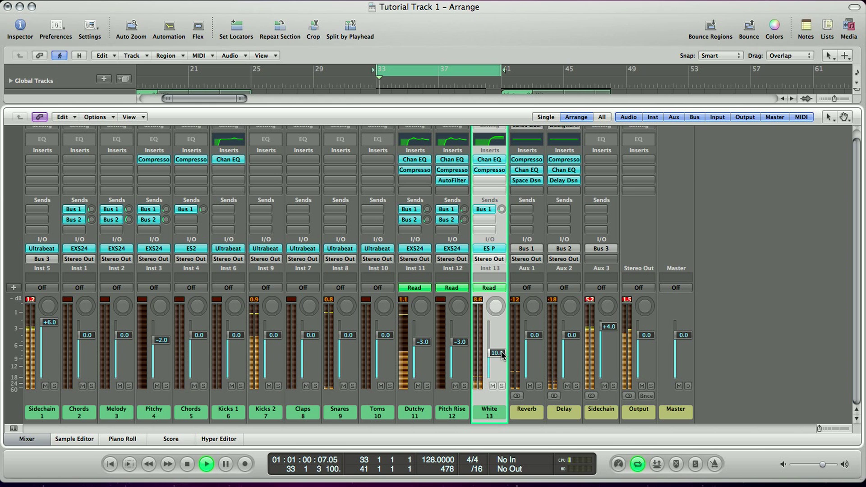
# - Hide the mixer, stop playback, disable Cycle, and zoom to frame the bars containing regions
pyautogui.click(24, 438)
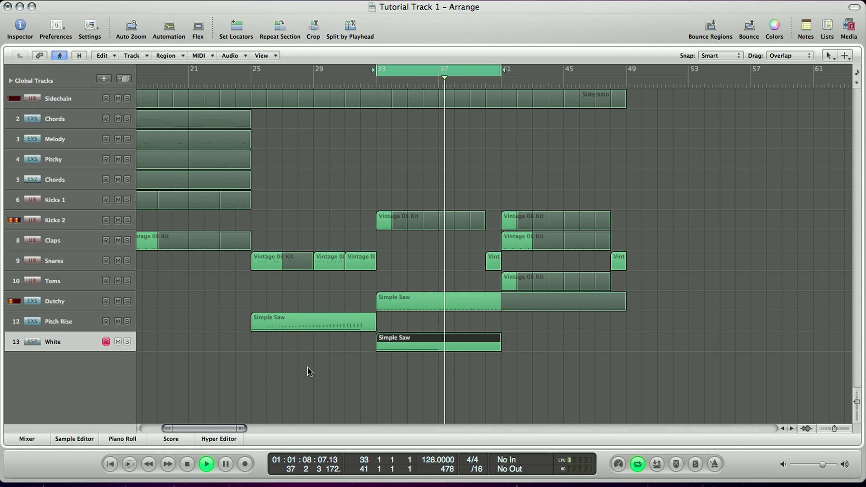
pyautogui.press('space')
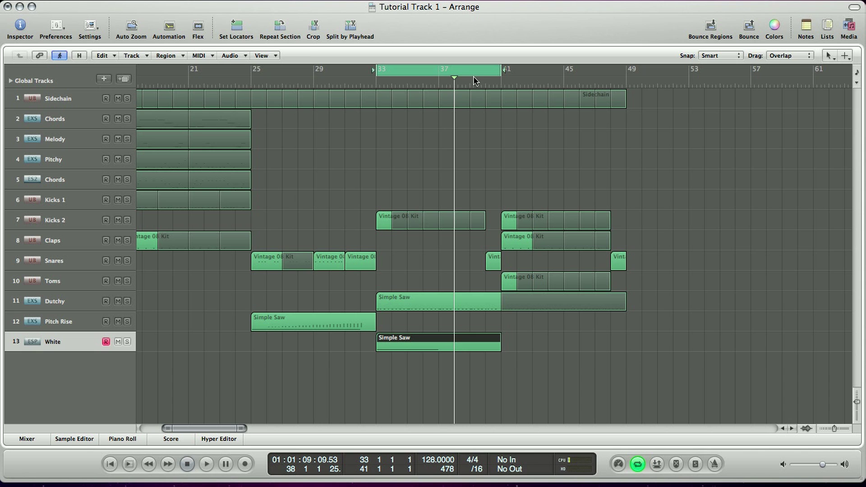
pyautogui.press('c')
pyautogui.hotkey('ctrl', 'Left')
pyautogui.hotkey('ctrl', 'Left')
pyautogui.hotkey('ctrl', 'Left')
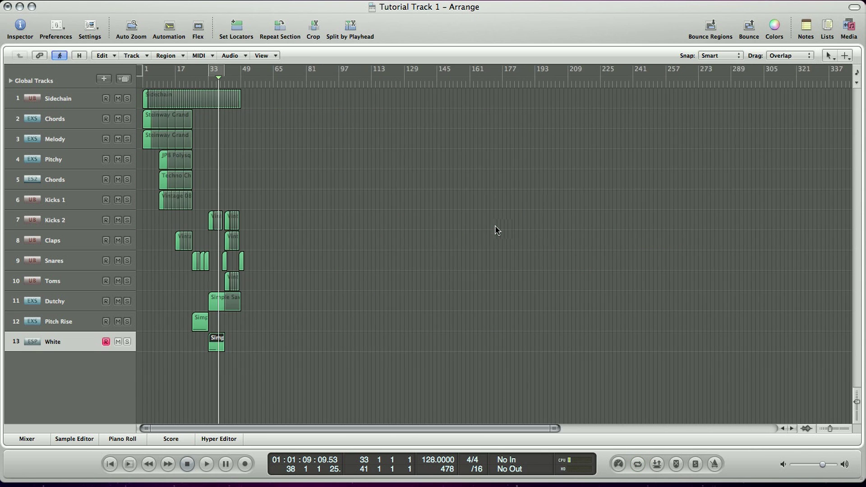
pyautogui.hotkey('ctrl', 'Right')
pyautogui.hotkey('ctrl', 'Right')
pyautogui.hotkey('ctrl', 'Right')
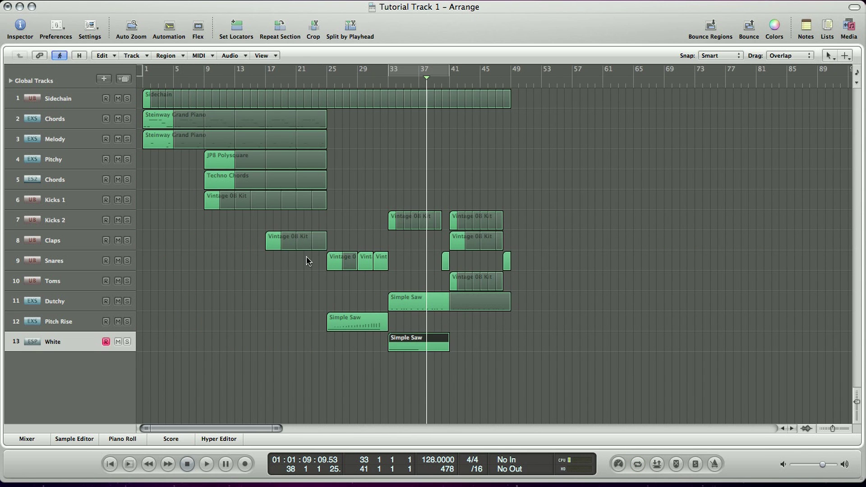